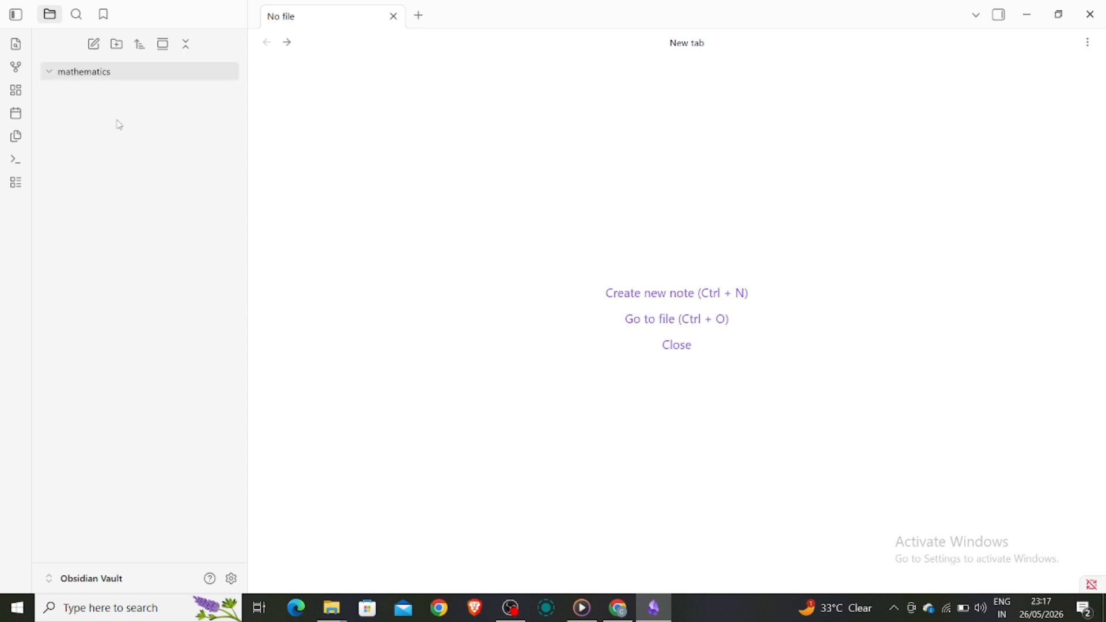
Add a new untitled note to the mathematics folder from its right-click menu.
{"action": "left_click", "coordinate": [91, 580]}
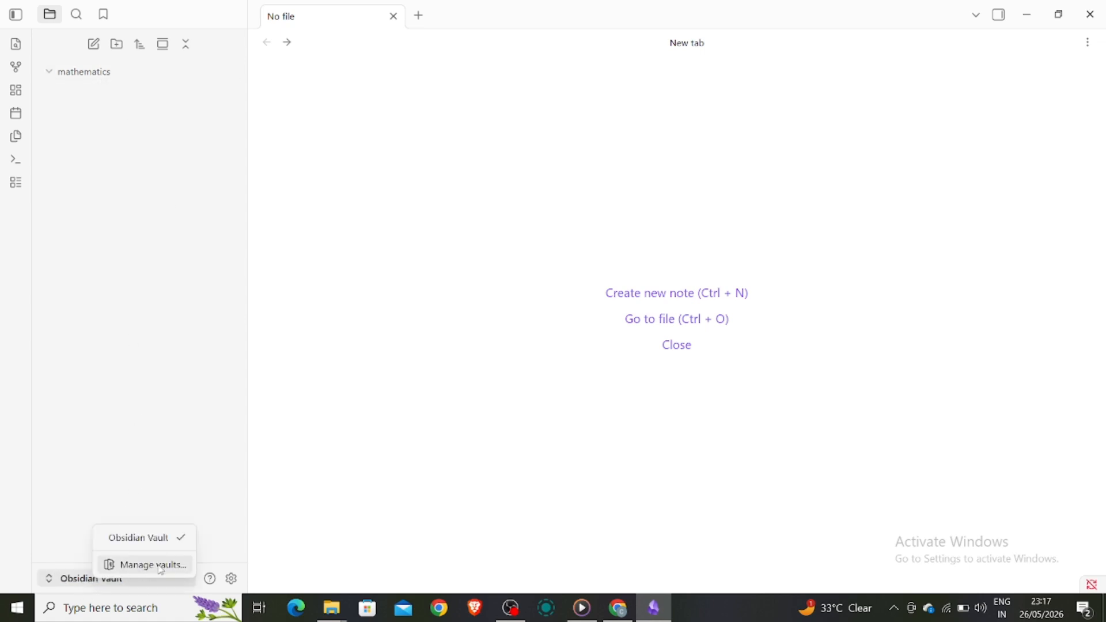
{"action": "left_click", "coordinate": [156, 538]}
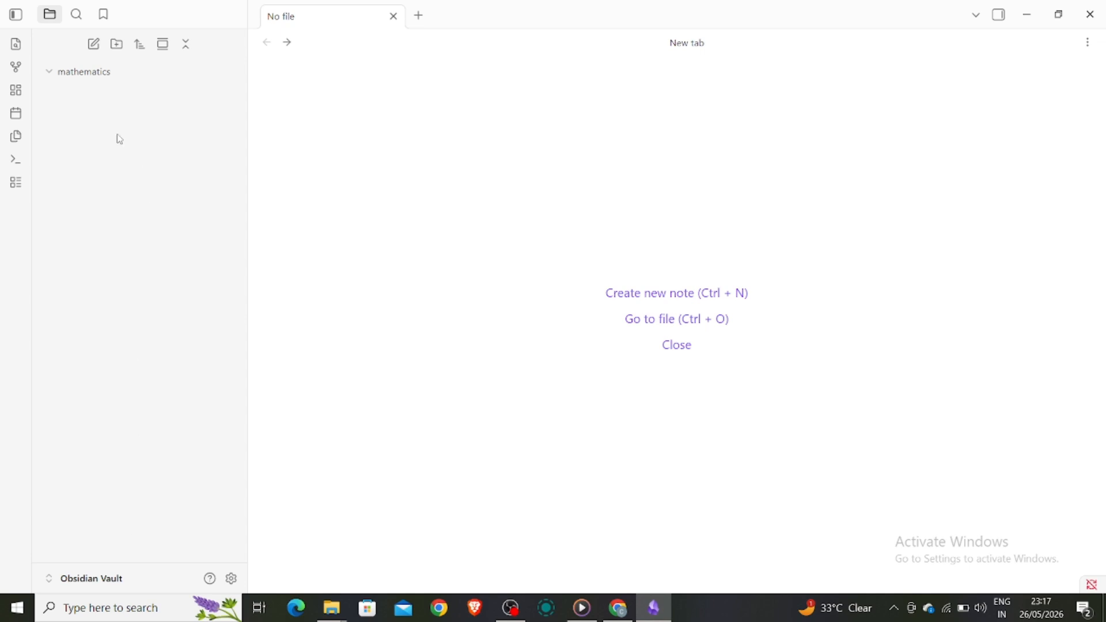
{"action": "left_click", "coordinate": [88, 76]}
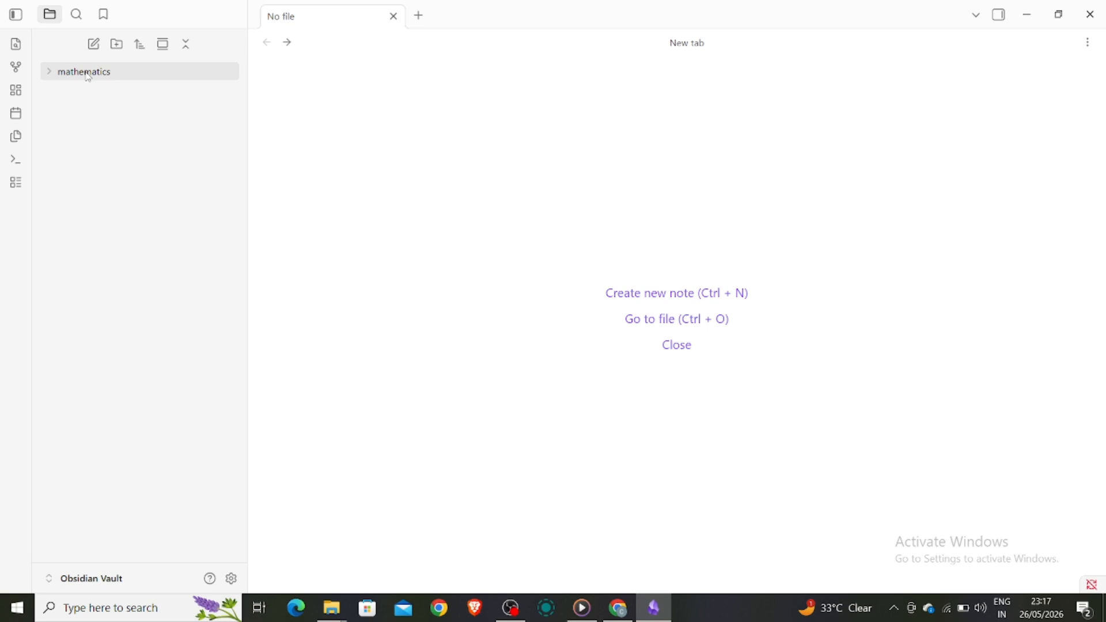
{"action": "right_click", "coordinate": [88, 76]}
{"action": "left_click", "coordinate": [123, 88]}
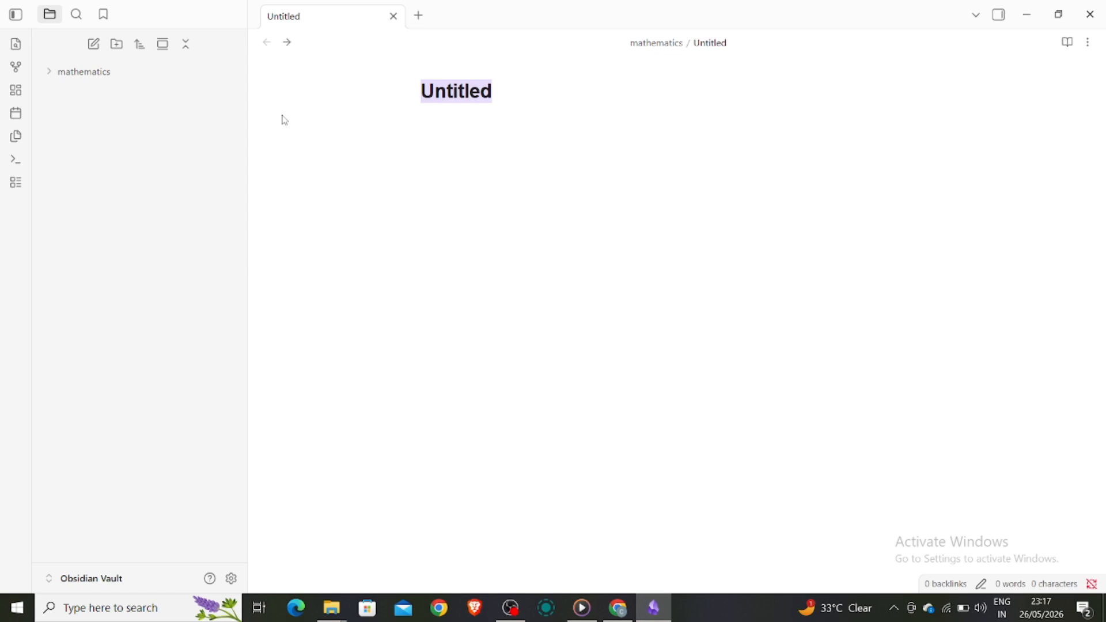
Title the new note 'quadratic eqns'.
{"action": "type", "text": "quadrat"}
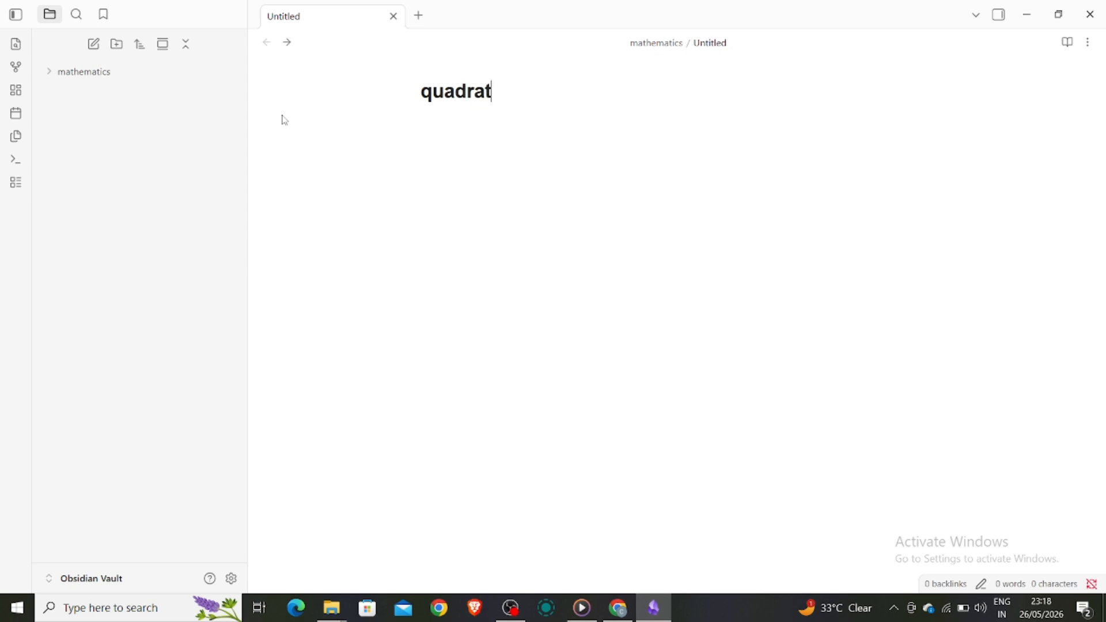
{"action": "type", "text": "ic eqns"}
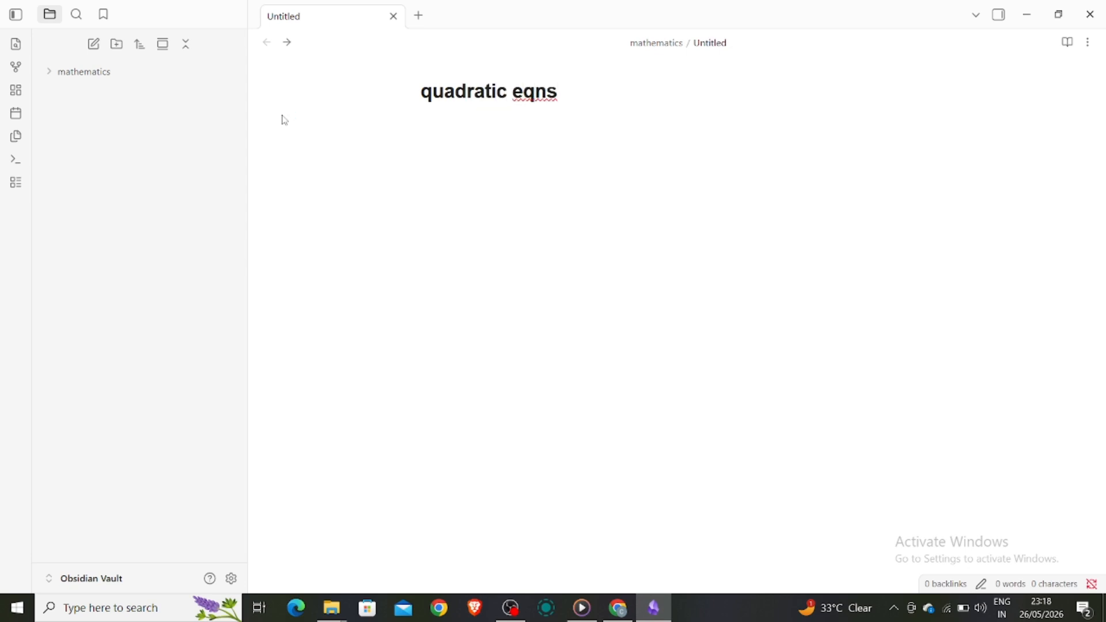
{"action": "key", "text": "Return"}
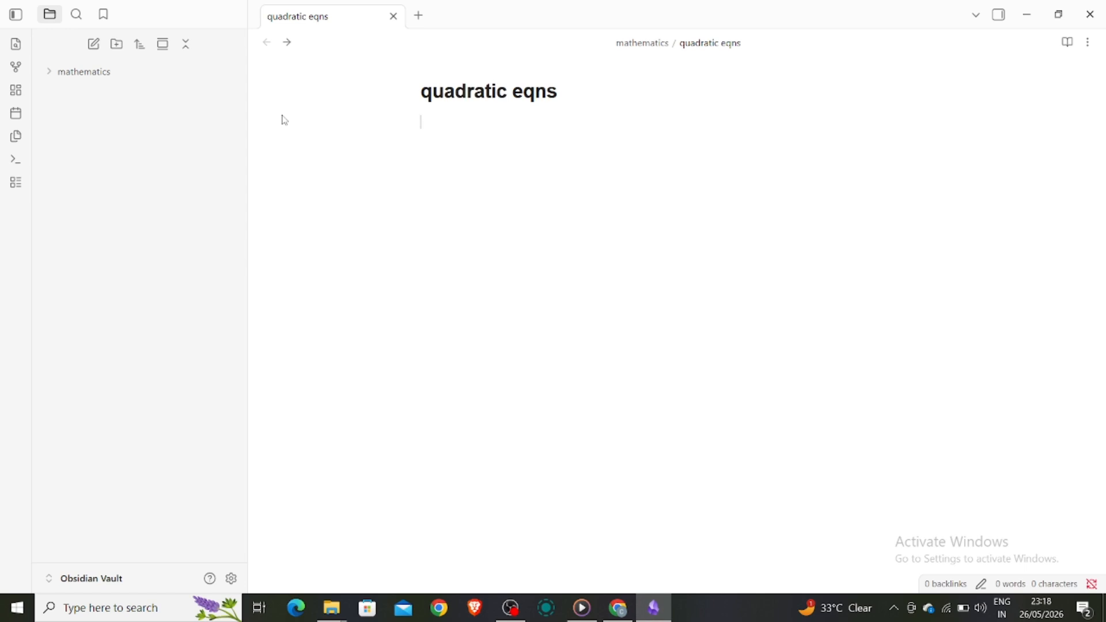
Write the inline math $Ax+B=0$ and $AB^2+BC^2=AC^2$ on separate lines.
{"action": "type", "text": "$Ax+B=0$"}
{"action": "key", "text": "Return"}
{"action": "key", "text": "Return"}
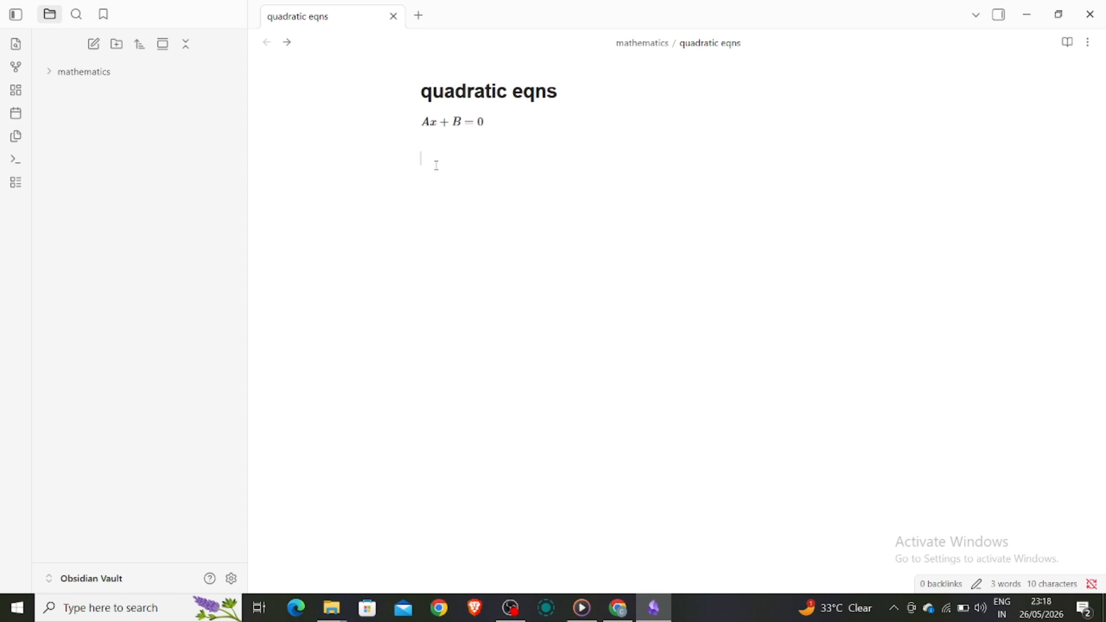
{"action": "type", "text": "$AB^2+BC^2=AC"}
{"action": "type", "text": "^2$"}
{"action": "key", "text": "Return"}
Insert the tag #FORMULAS on its own line between the two equations.
{"action": "left_click", "coordinate": [445, 142]}
{"action": "type", "text": "#FORMU;"}
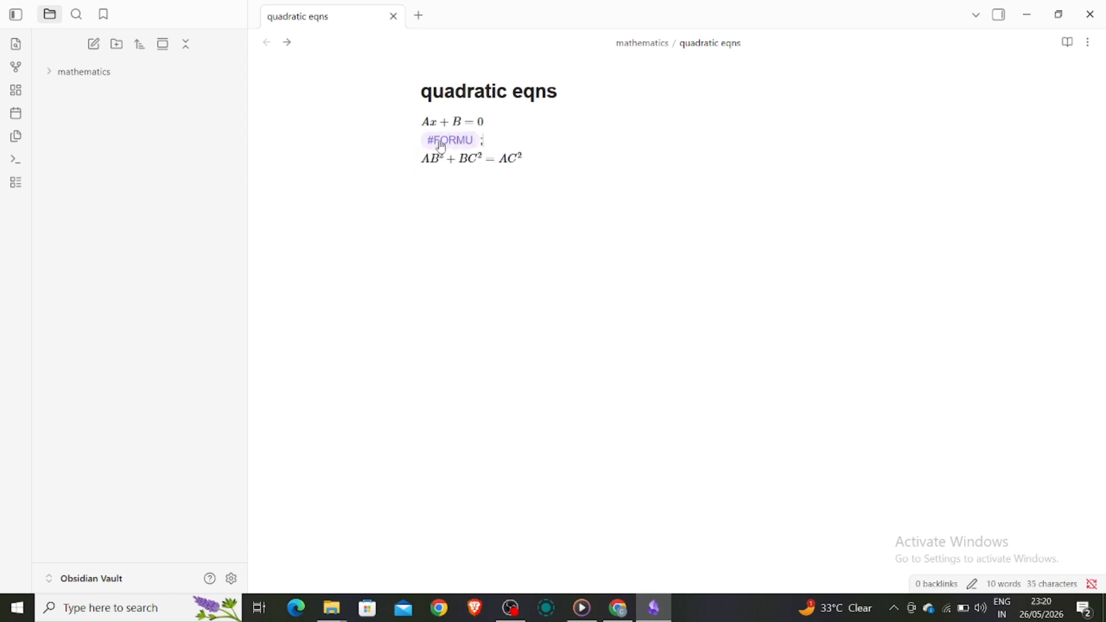
{"action": "key", "text": "BackSpace"}
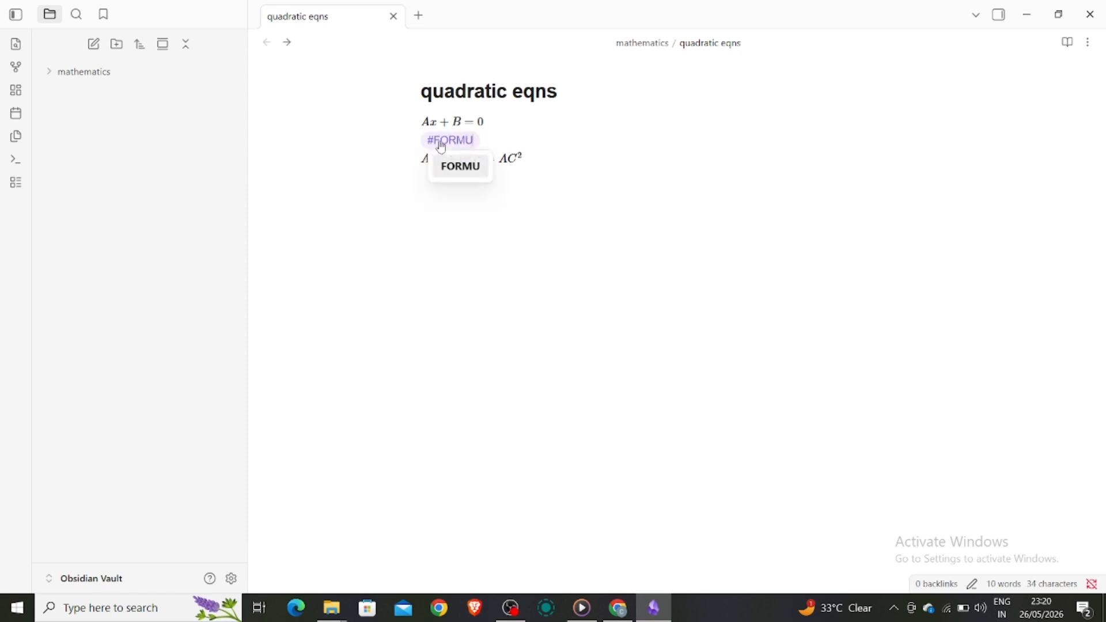
{"action": "type", "text": "LAS"}
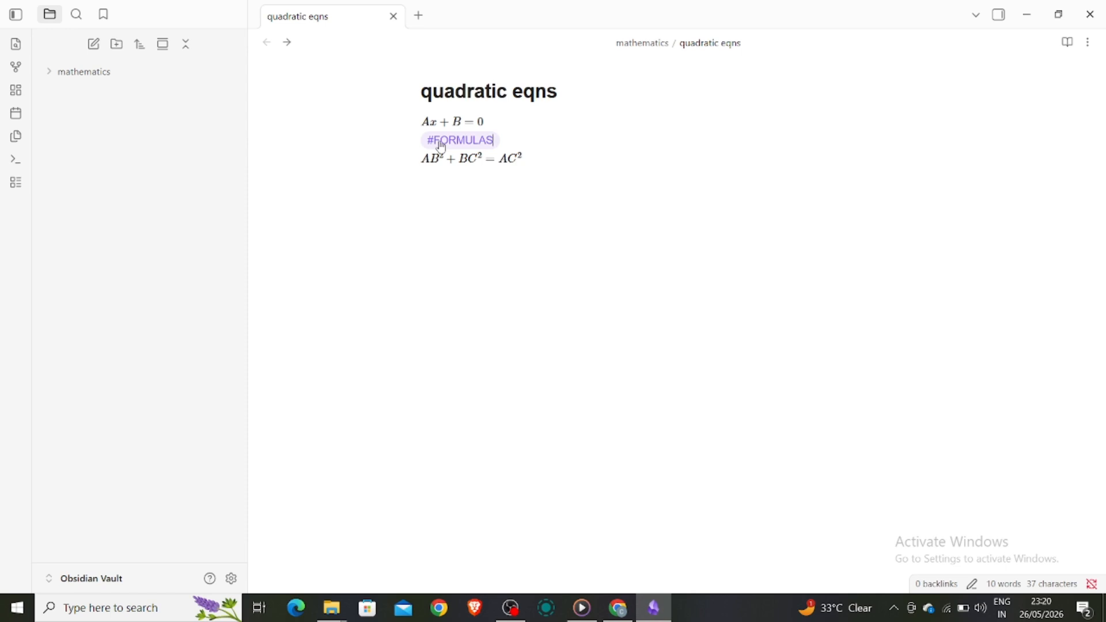
{"action": "key", "text": "Return"}
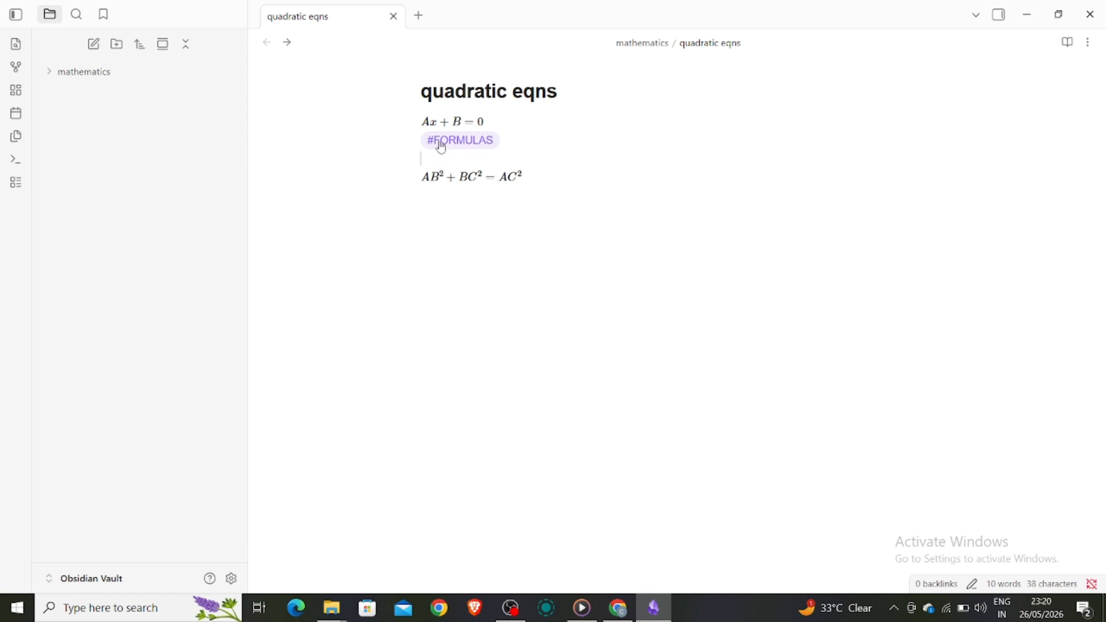
Add blank lines around the tag and expand the mathematics folder in the explorer.
{"action": "left_click", "coordinate": [550, 181]}
{"action": "left_click", "coordinate": [528, 212]}
{"action": "left_click", "coordinate": [528, 120]}
{"action": "key", "text": "Return"}
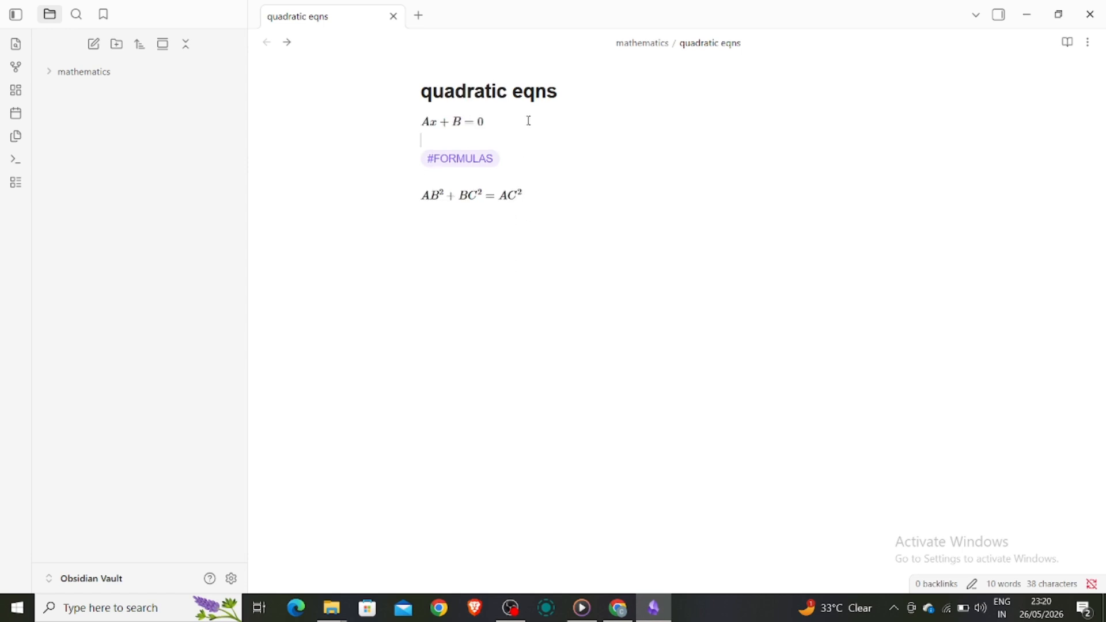
{"action": "left_click", "coordinate": [486, 440]}
{"action": "left_click", "coordinate": [103, 72]}
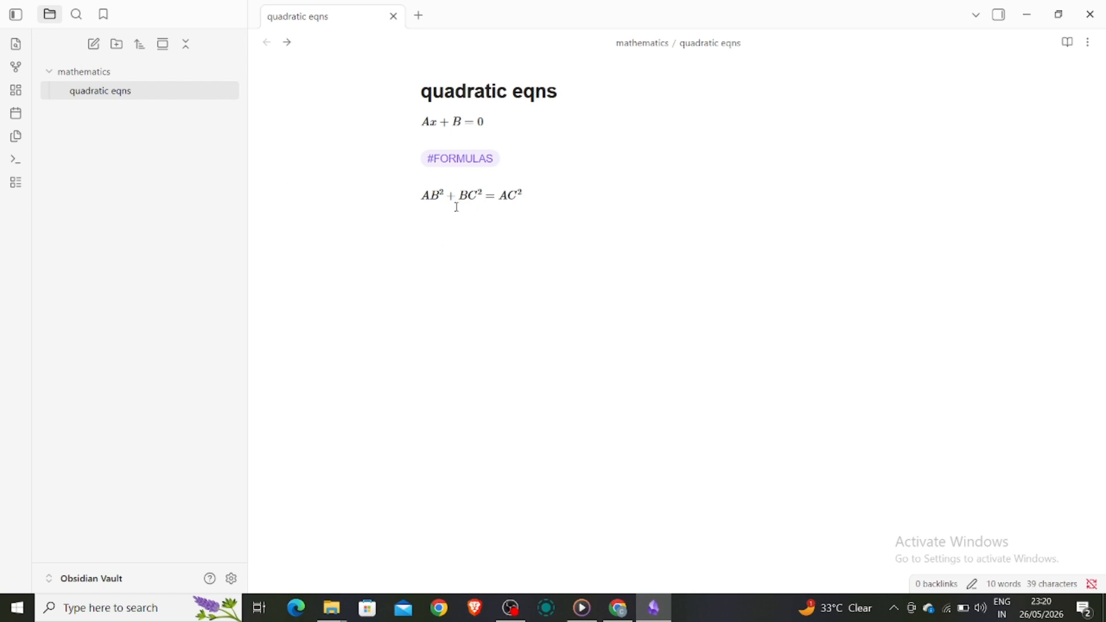
Add a 'DEFINATION' line below the second equation and format it as Heading 2.
{"action": "left_click", "coordinate": [546, 195]}
{"action": "key", "text": "Return"}
{"action": "key", "text": "Return"}
{"action": "type", "text": "##DEF"}
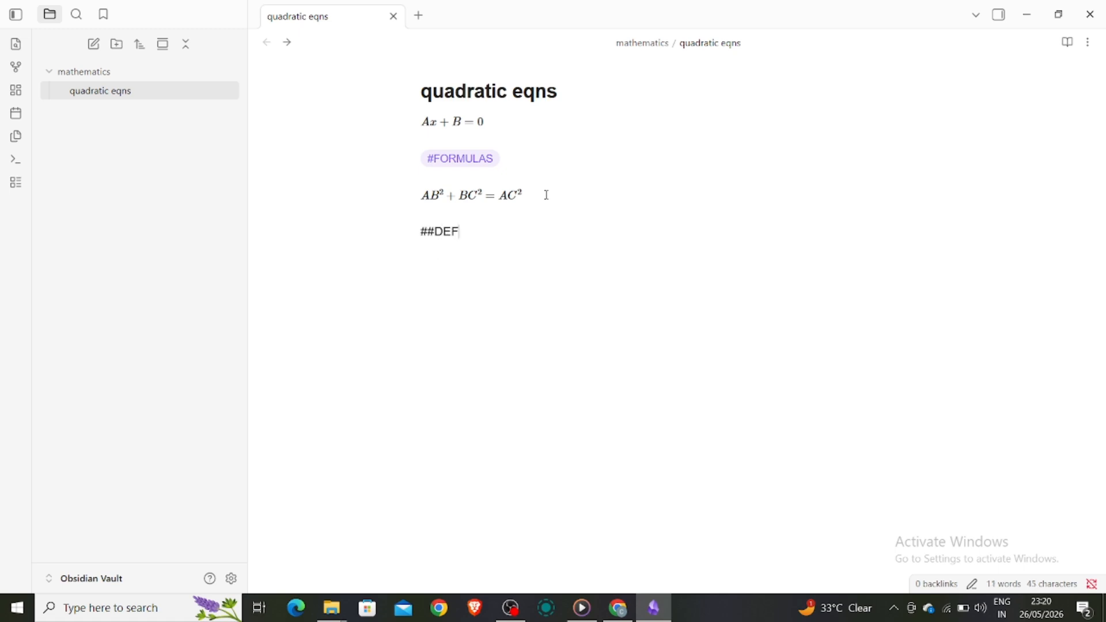
{"action": "type", "text": "INATION"}
{"action": "triple_click", "coordinate": [448, 231]}
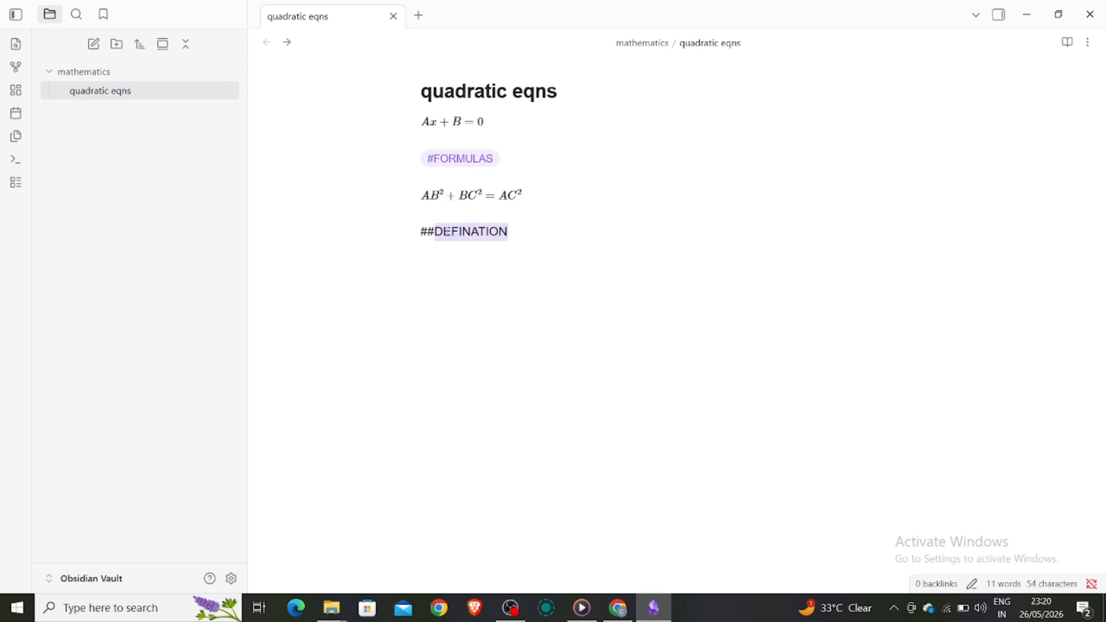
{"action": "right_click", "coordinate": [486, 231]}
{"action": "mouse_move", "coordinate": [592, 344]}
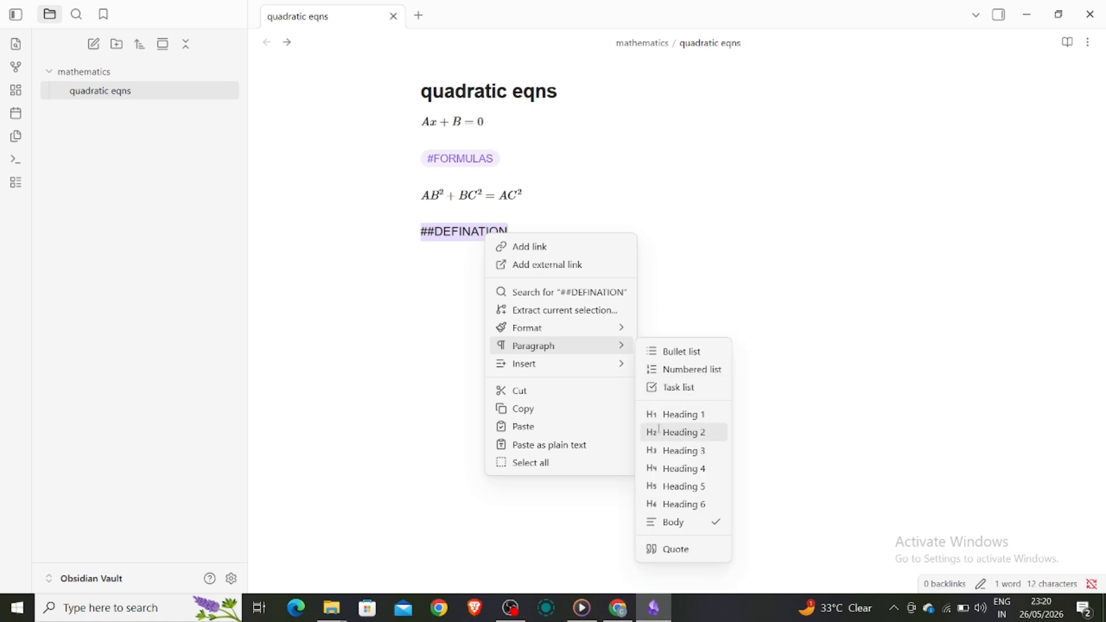
{"action": "left_click", "coordinate": [646, 432]}
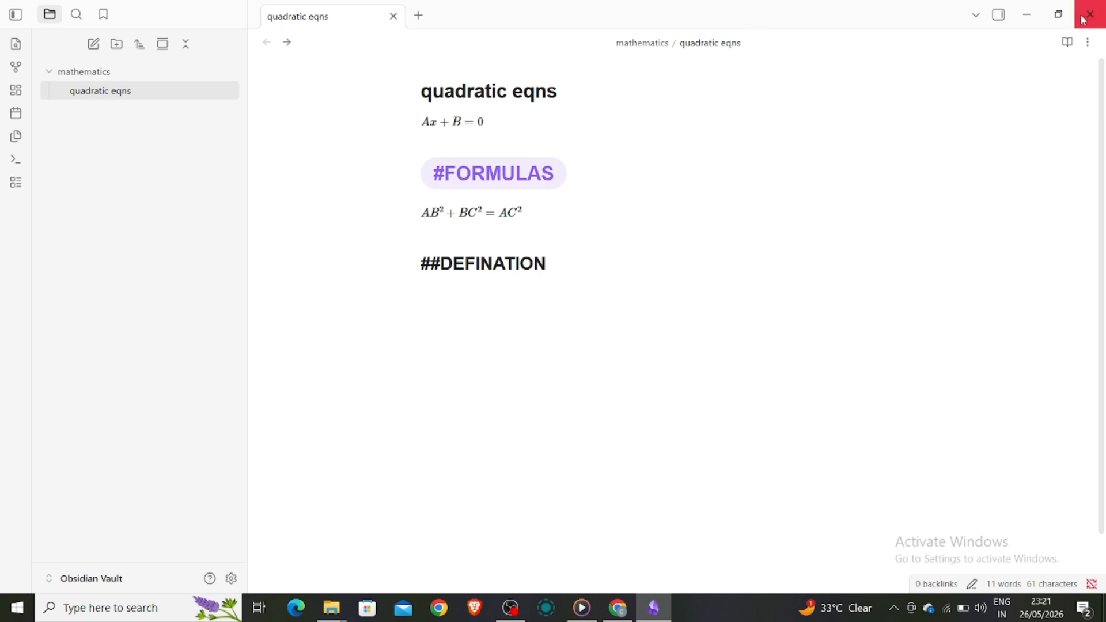
Open the Tags pane in the right sidebar and filter the tag list for 'CALCULUS'.
{"action": "left_click", "coordinate": [999, 15]}
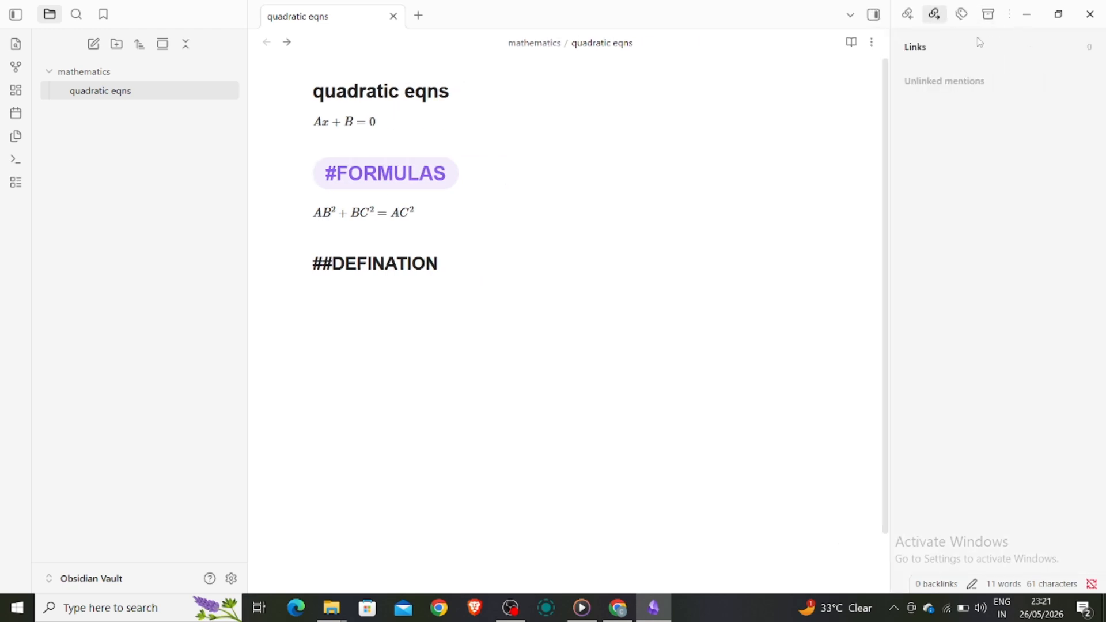
{"action": "left_click", "coordinate": [963, 19]}
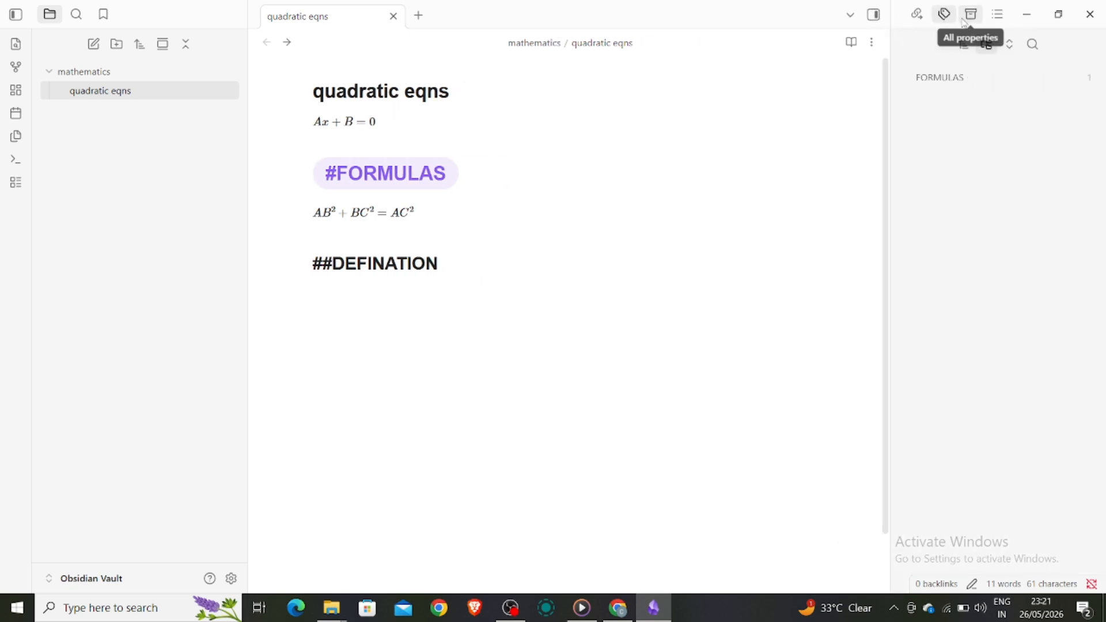
{"action": "left_click", "coordinate": [1034, 44]}
{"action": "type", "text": "CA"}
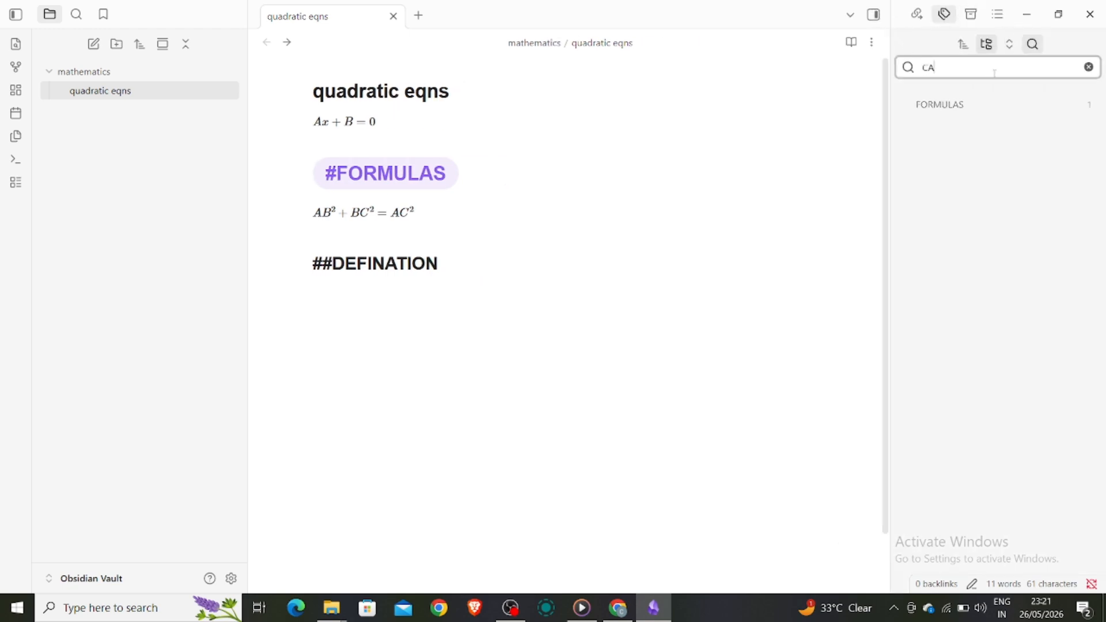
{"action": "type", "text": "LCULUS"}
Clear the tag filter and search the FORMULAS tag, finding the quadratic eqns note.
{"action": "left_click", "coordinate": [971, 53]}
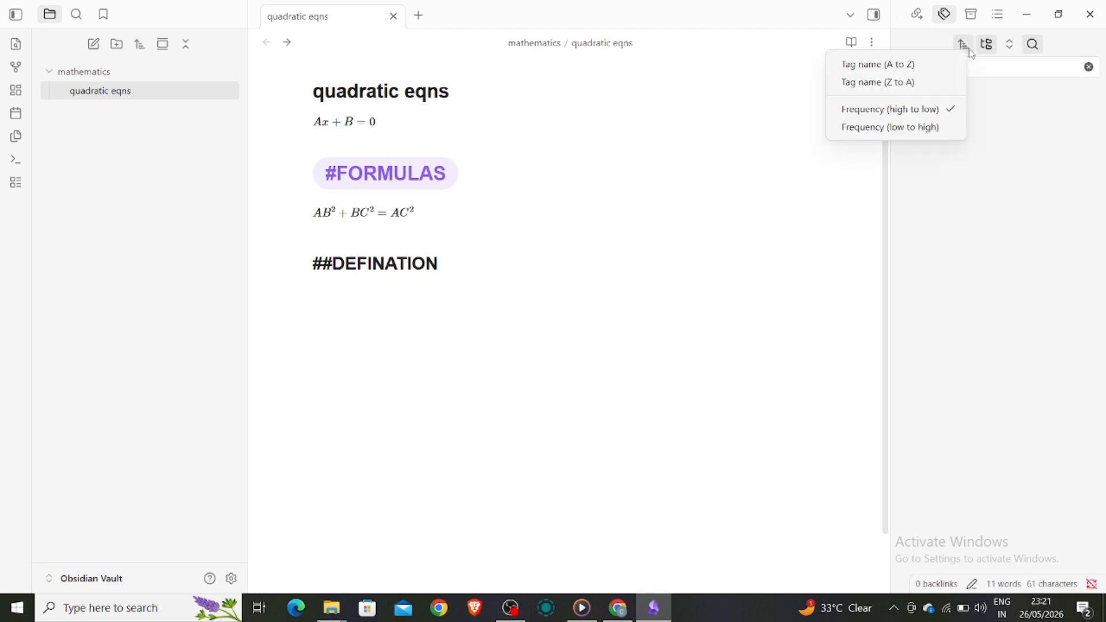
{"action": "left_click", "coordinate": [1008, 68]}
{"action": "left_click", "coordinate": [1086, 68]}
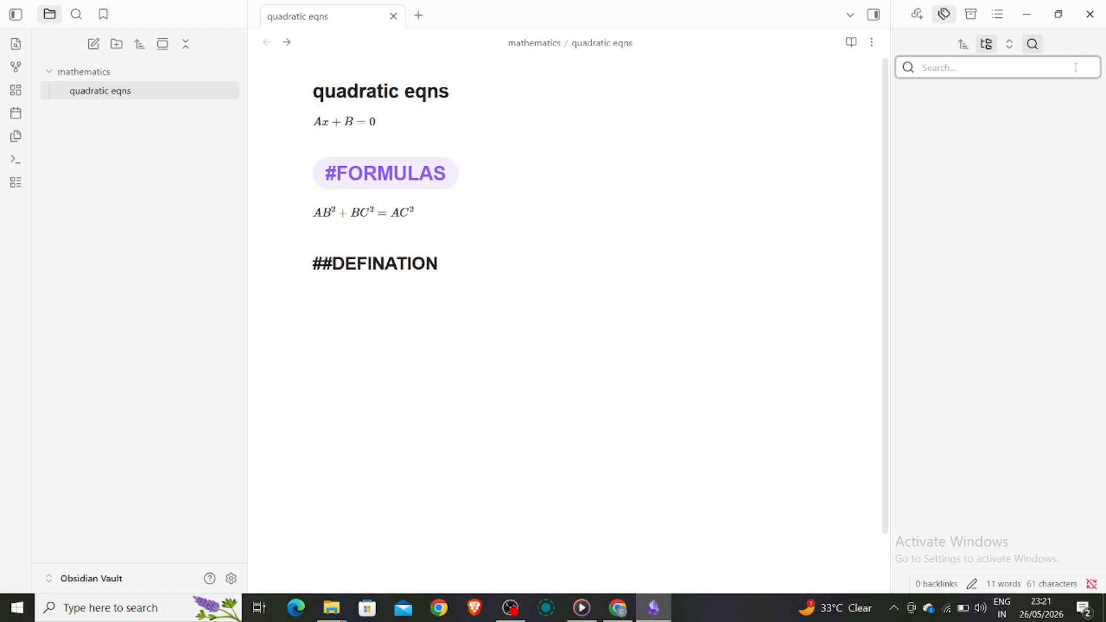
{"action": "left_click", "coordinate": [962, 103]}
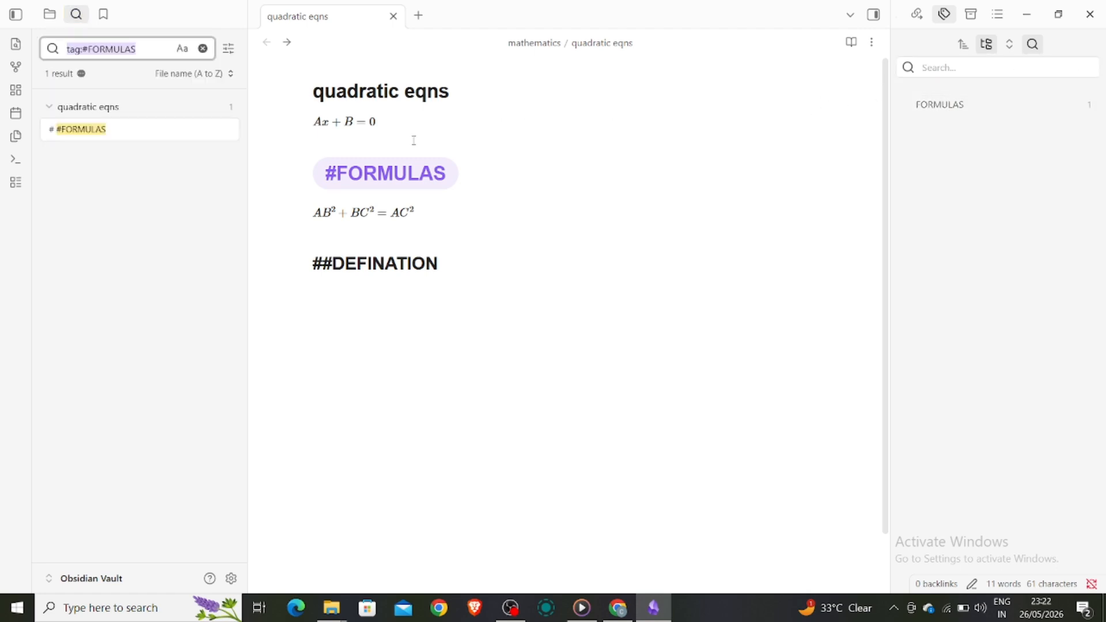
Try the Insert template button, clear the tag:#FORMULAS search, and return to the Files list.
{"action": "left_click", "coordinate": [527, 208]}
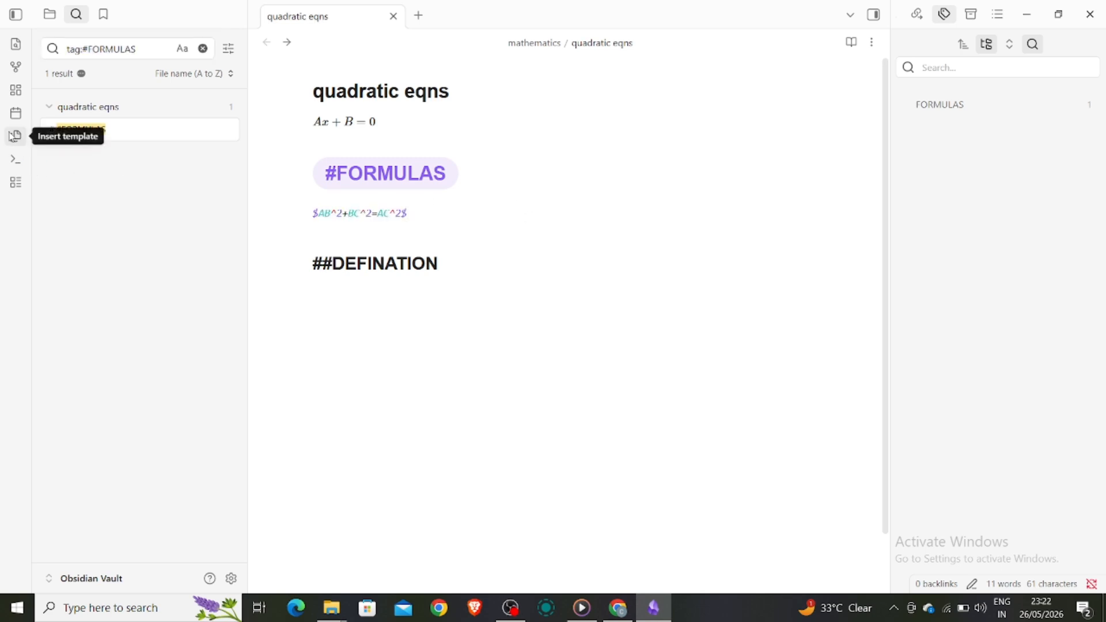
{"action": "left_click", "coordinate": [14, 136]}
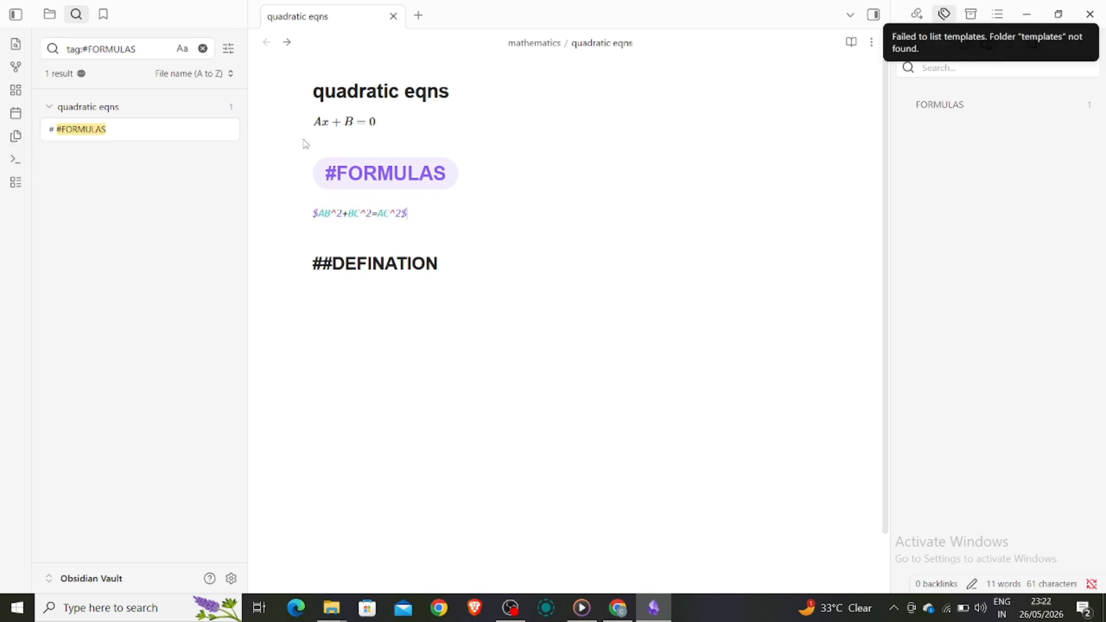
{"action": "left_click", "coordinate": [811, 176]}
{"action": "left_click", "coordinate": [1030, 152]}
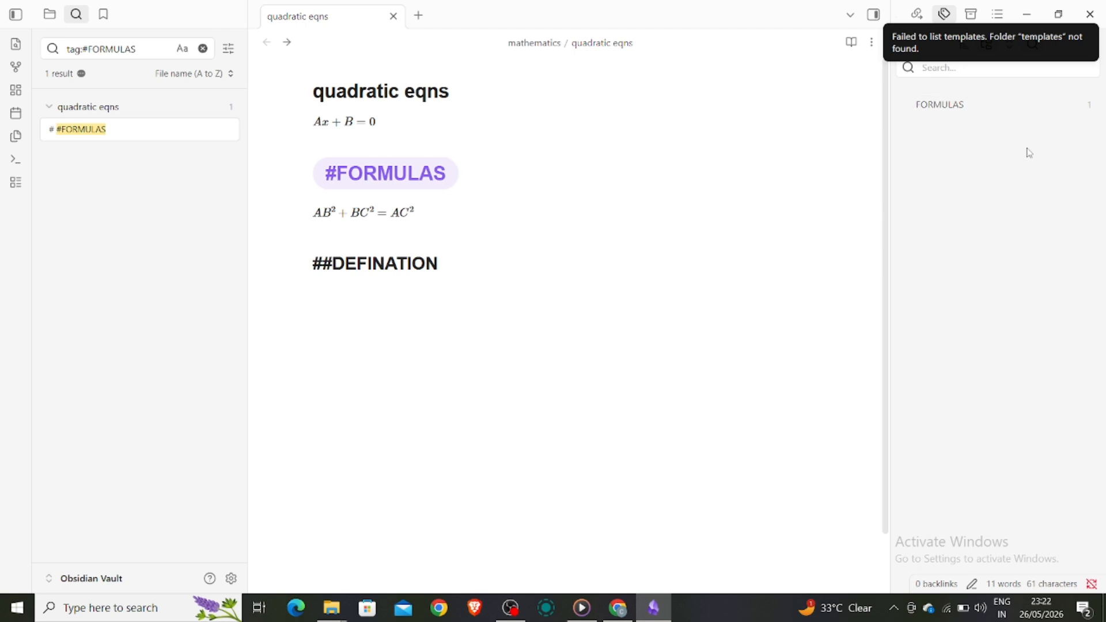
{"action": "left_click", "coordinate": [203, 48]}
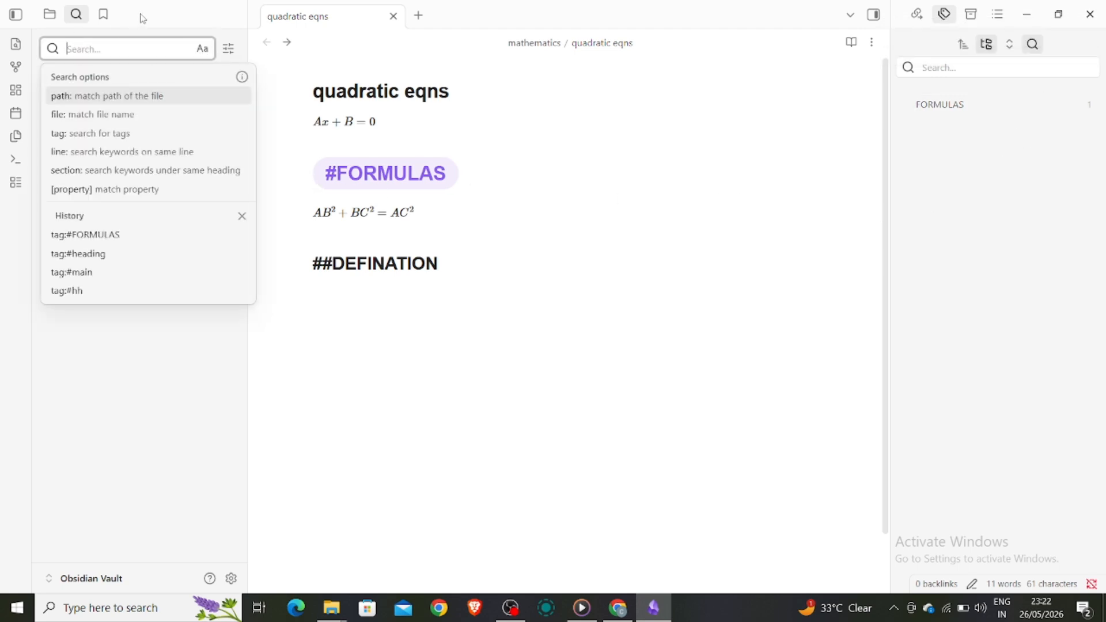
{"action": "left_click", "coordinate": [49, 14]}
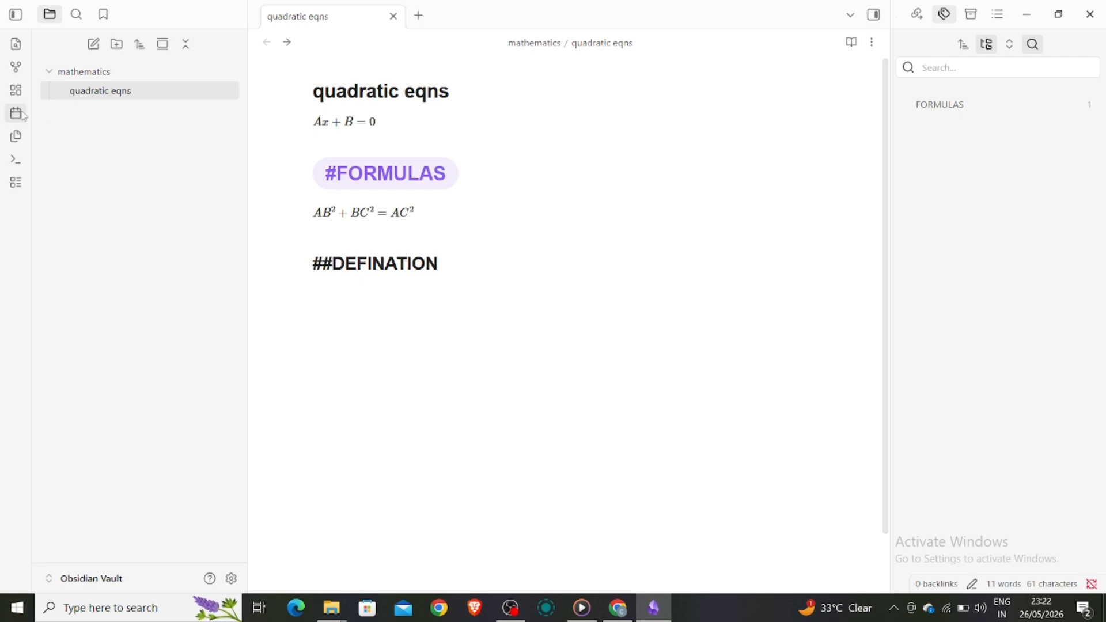